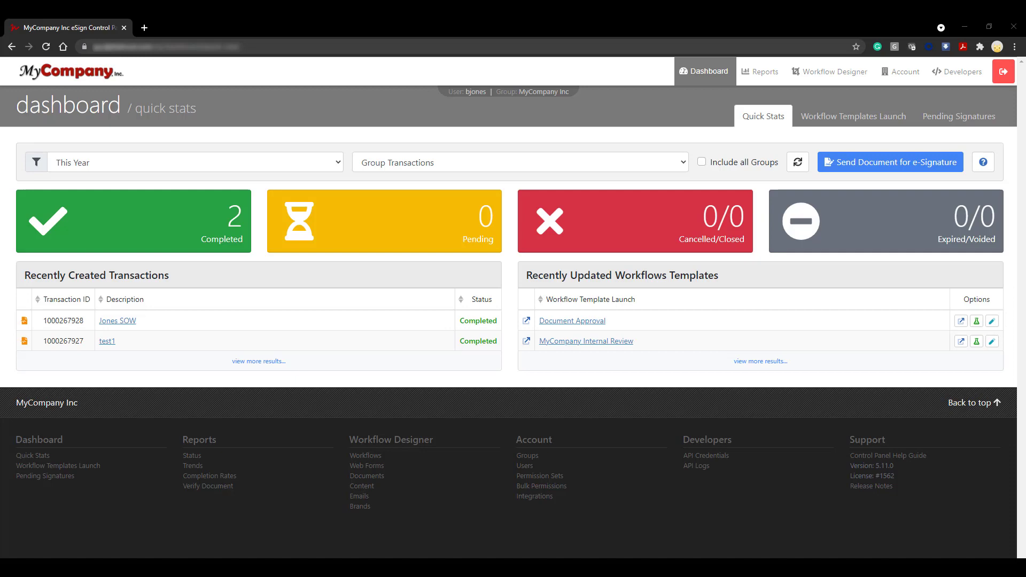
# - Open the details of the My Company Internal group from the account's groups list
pyautogui.click(894, 74)
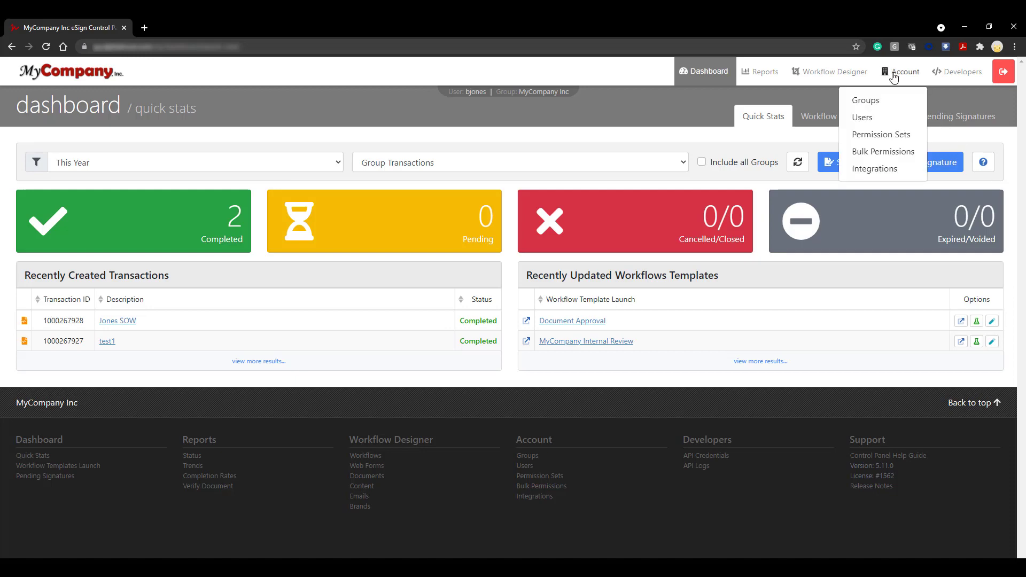
pyautogui.click(909, 103)
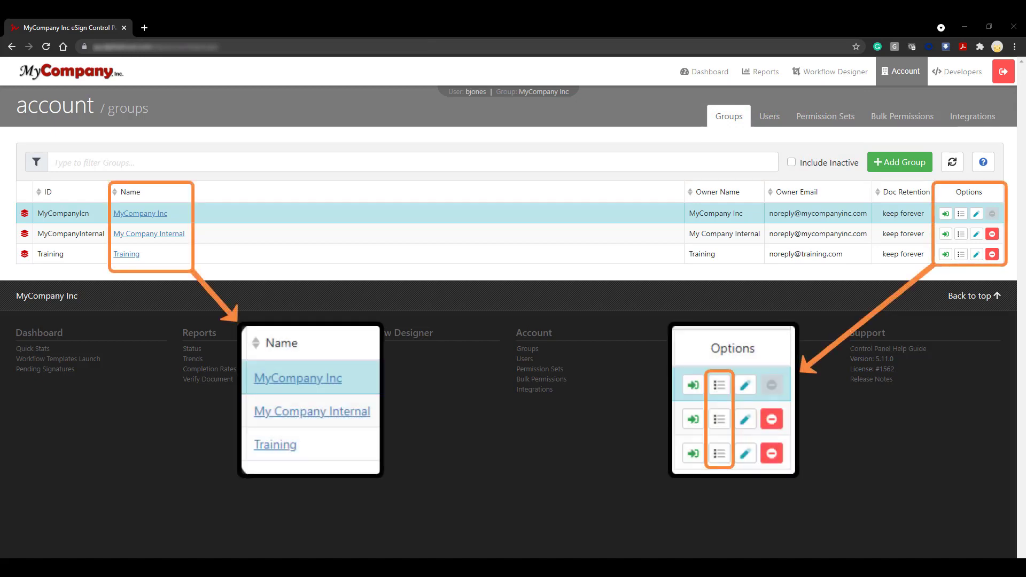
pyautogui.click(963, 236)
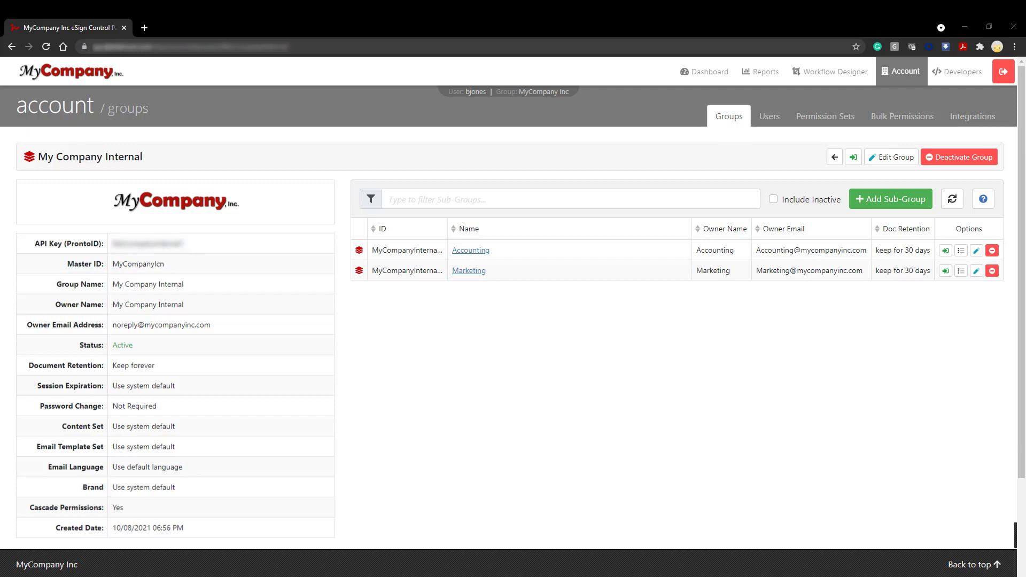
# - Start a new sub-group with Human Resources as group name and owner name, and fill in the department's owner e-mail address
pyautogui.click(893, 209)
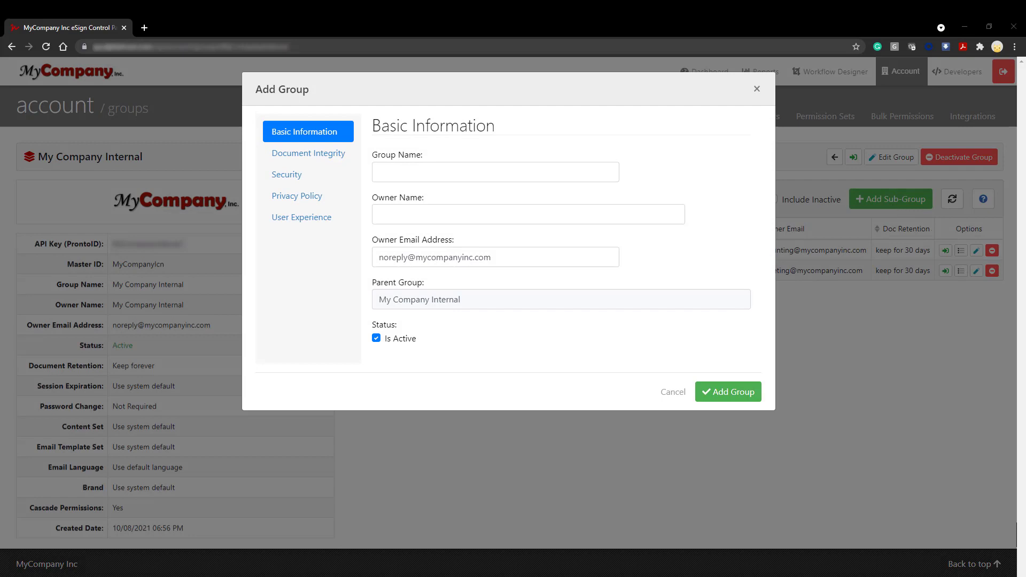
pyautogui.click(567, 176)
pyautogui.write('H')
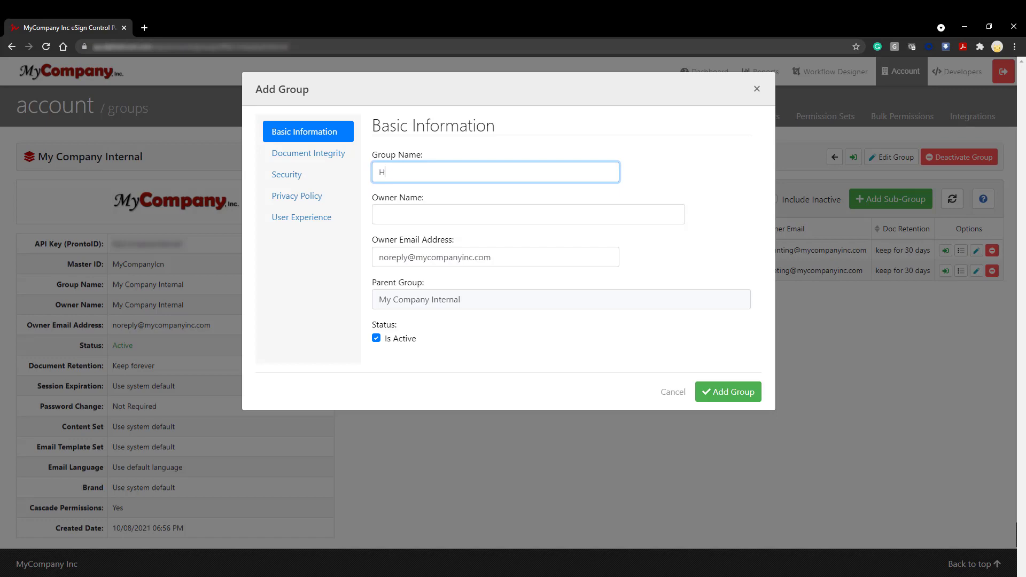
pyautogui.write('uman Resources')
pyautogui.click(508, 208)
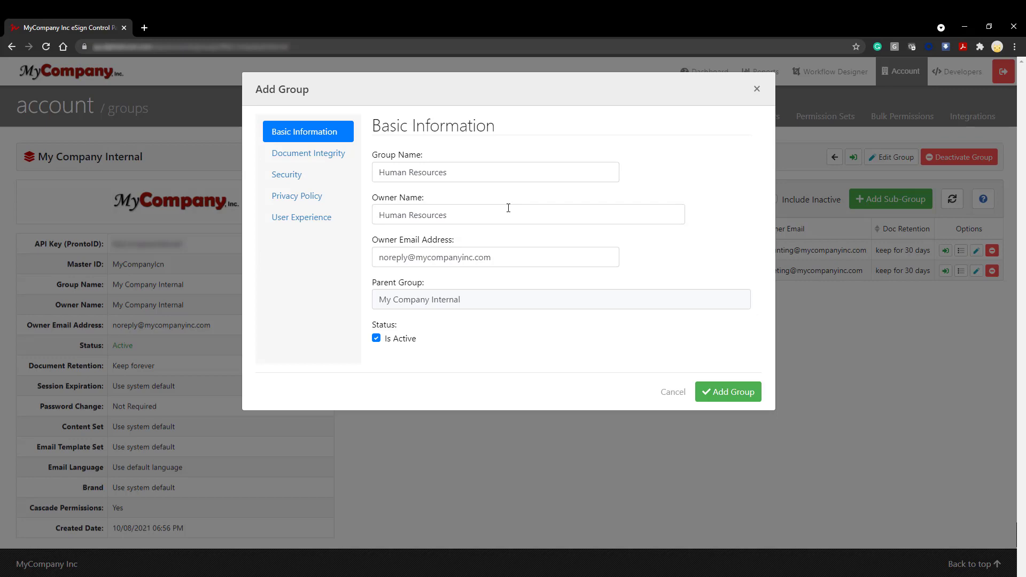
pyautogui.click(510, 213)
pyautogui.moveTo(408, 258); pyautogui.dragTo(360, 257)
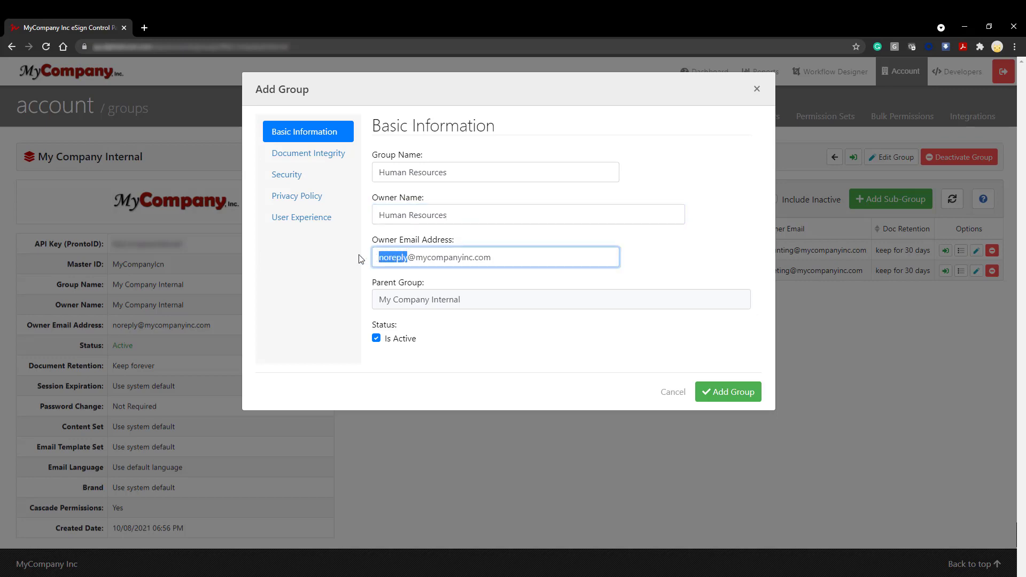
pyautogui.write('HR')
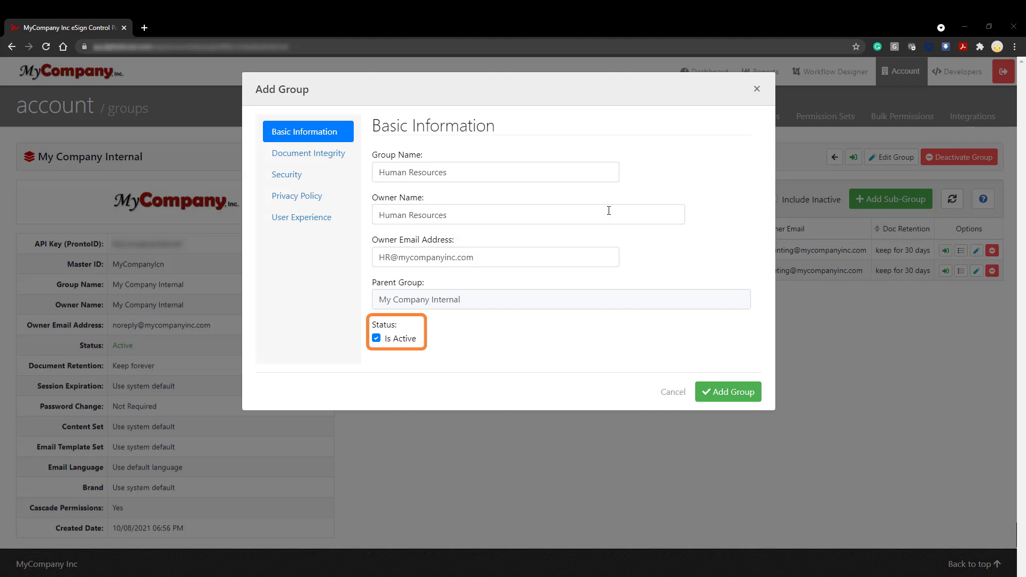
# - Set the new group's document retention to 30 days after completion
pyautogui.click(353, 161)
pyautogui.click(440, 169)
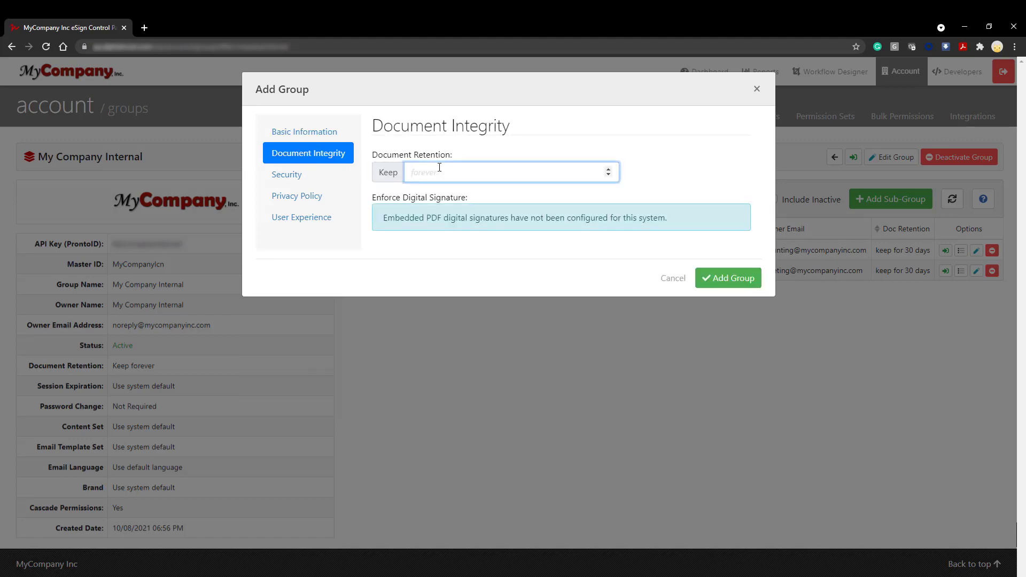
pyautogui.write('30')
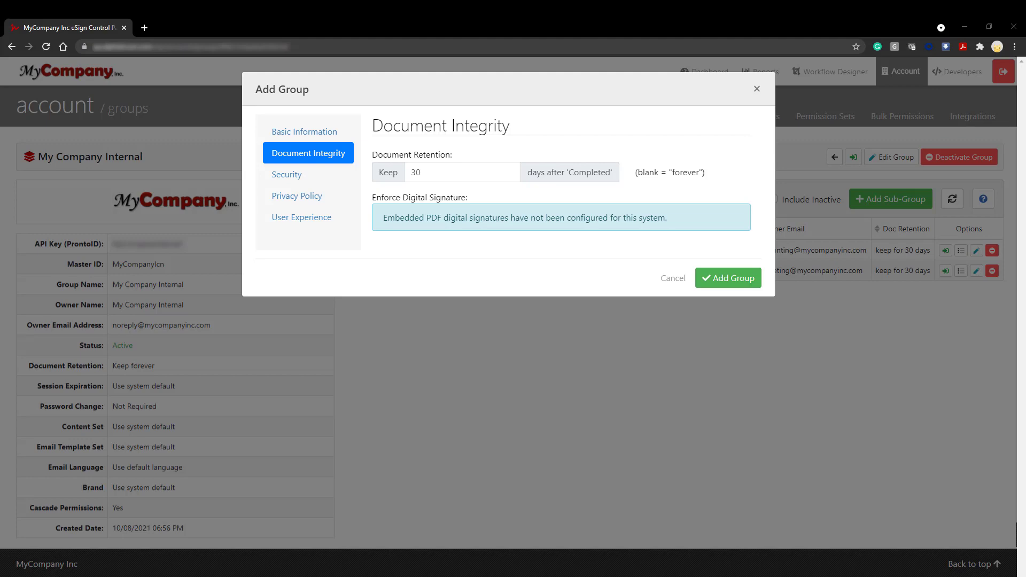
# - Set the group's session expiration to 15 minutes and require users to change their password after 30 days
pyautogui.click(291, 176)
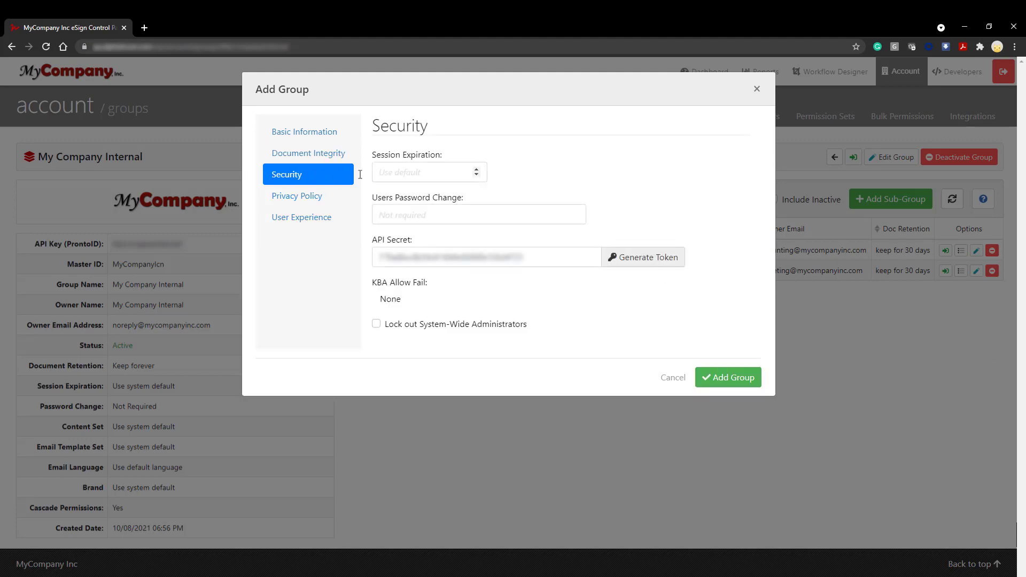
pyautogui.click(446, 172)
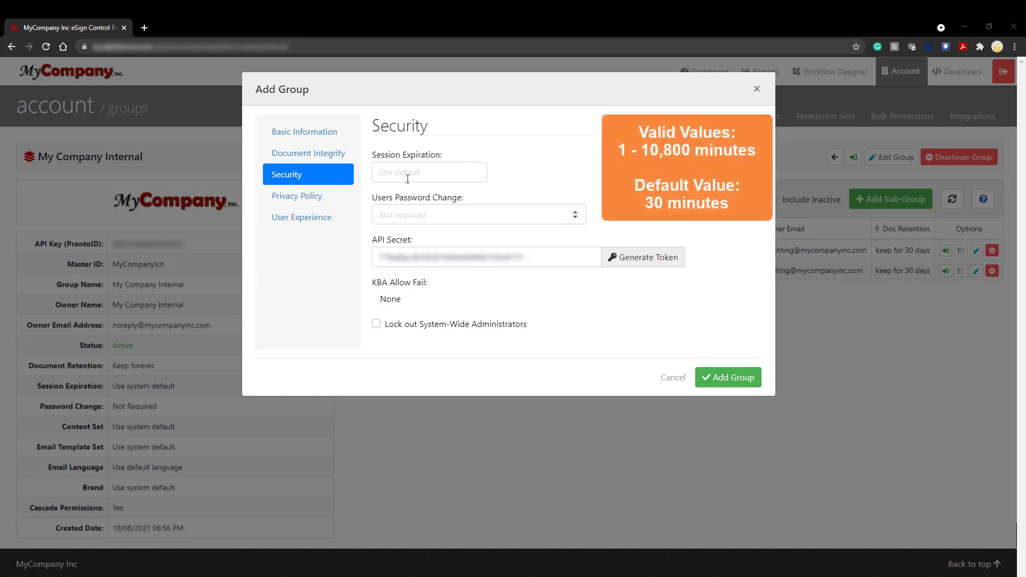
pyautogui.click(442, 172)
pyautogui.write('15')
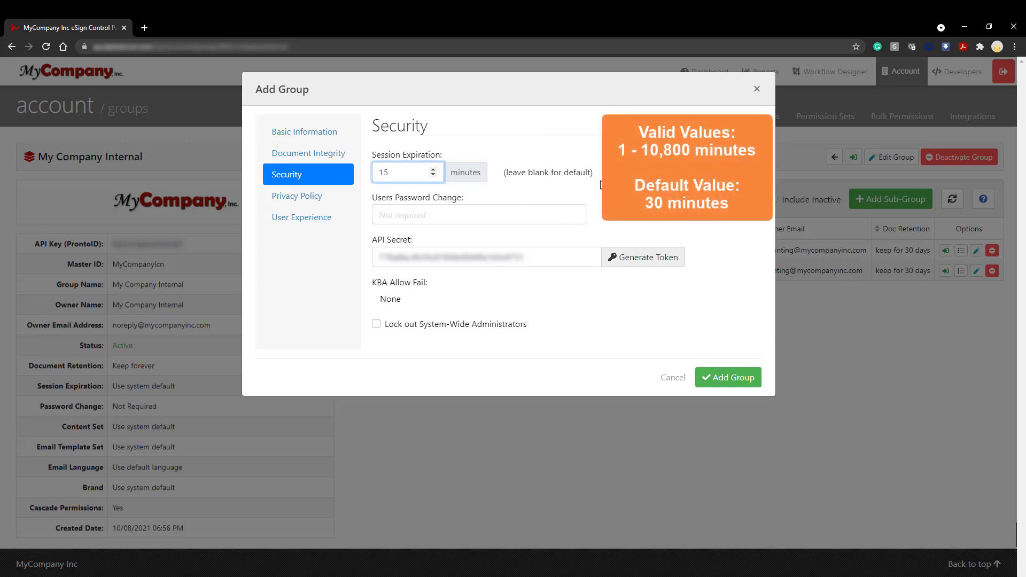
pyautogui.click(575, 208)
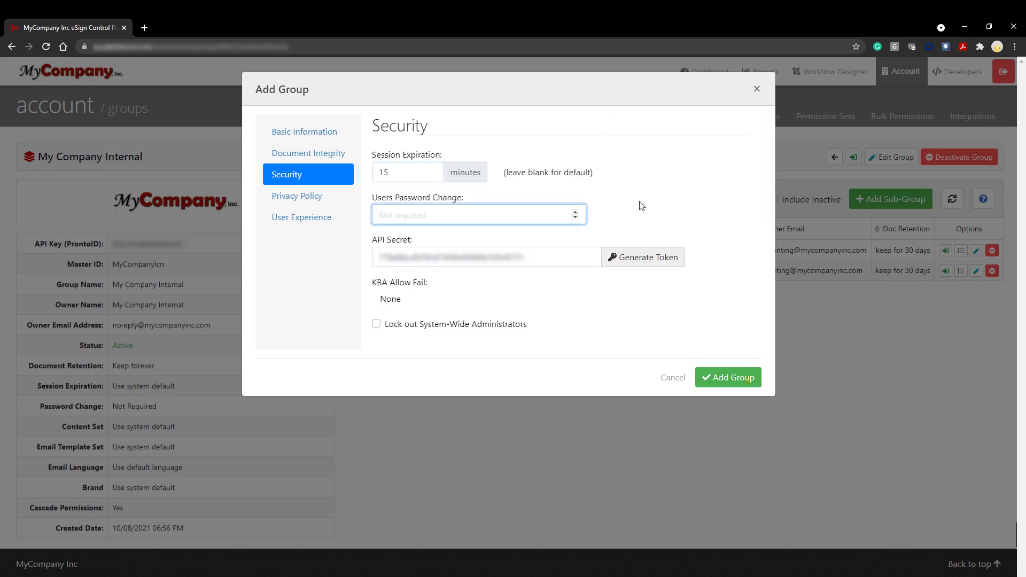
pyautogui.write('30')
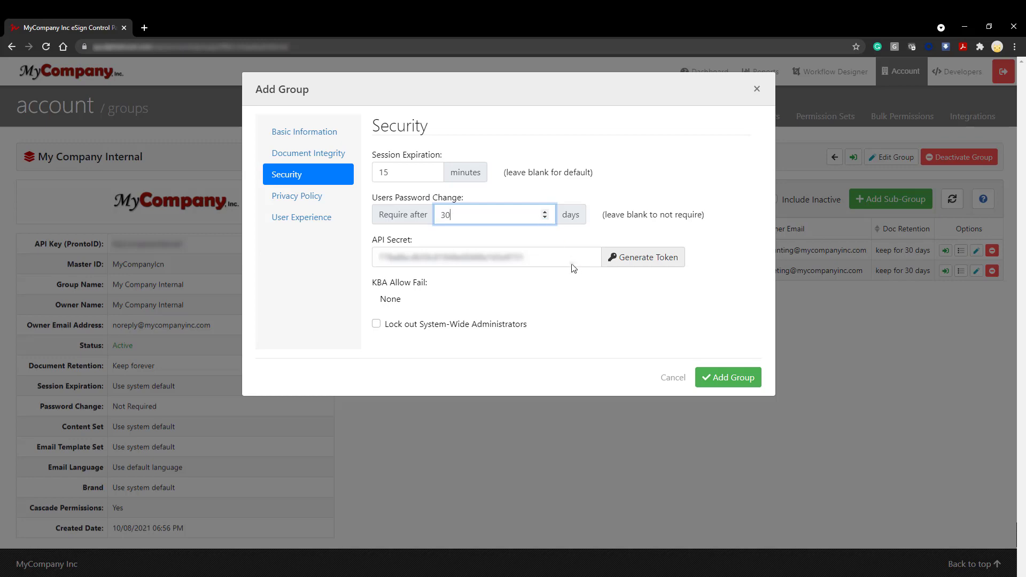
# - Toggle the lockout of system-wide administrators and the Use Privacy Policy option on and back off
pyautogui.click(376, 324)
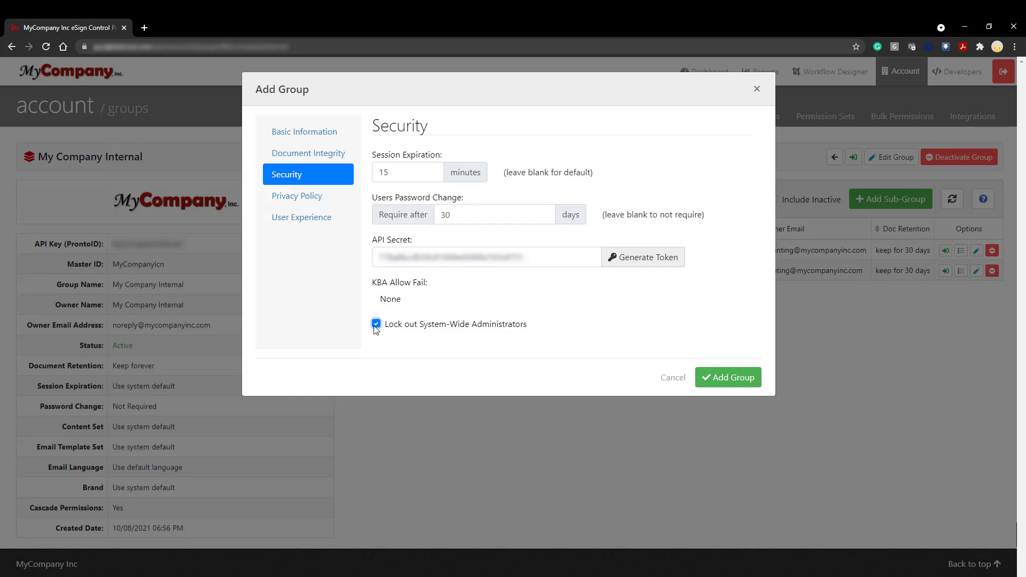
pyautogui.click(377, 326)
pyautogui.click(335, 202)
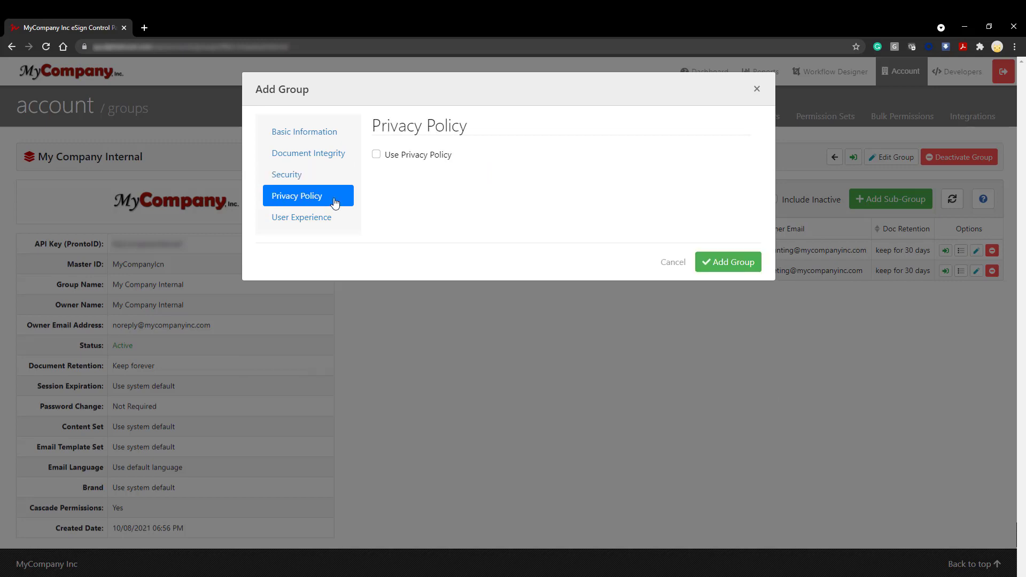
pyautogui.click(376, 160)
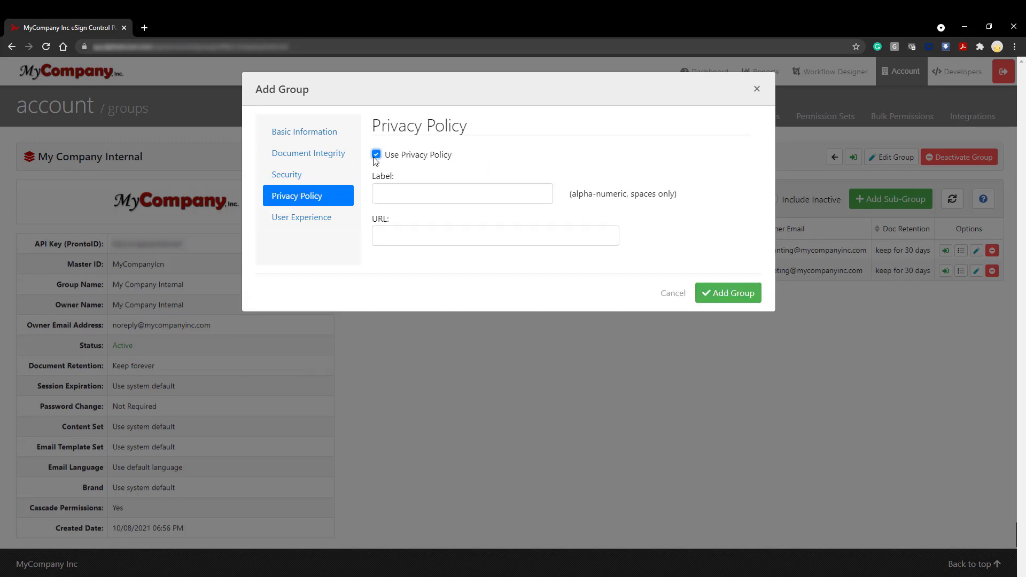
pyautogui.click(377, 157)
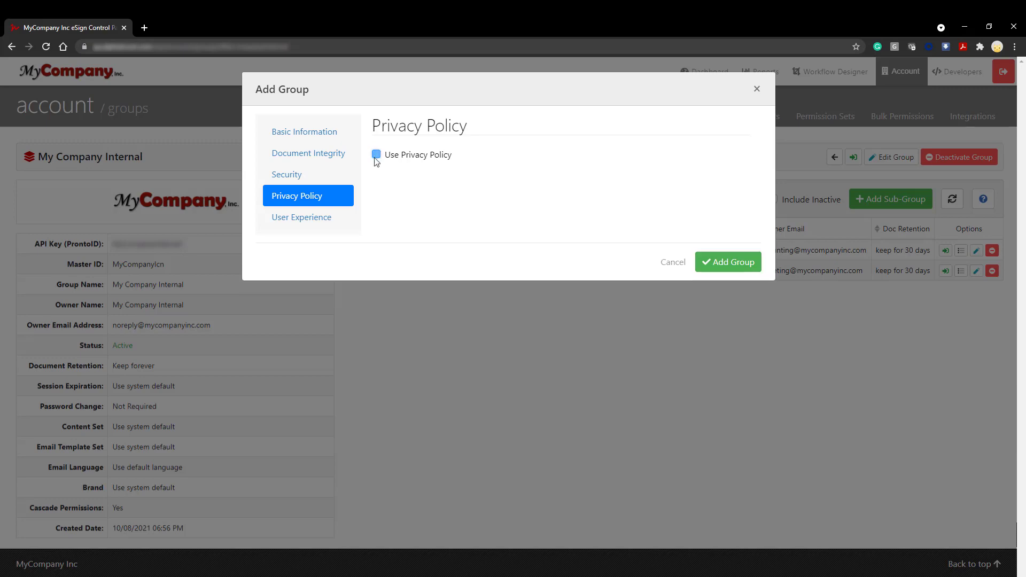
# - Set both the brand and the content set of the group's user experience to MyCompanyInternal
pyautogui.click(343, 226)
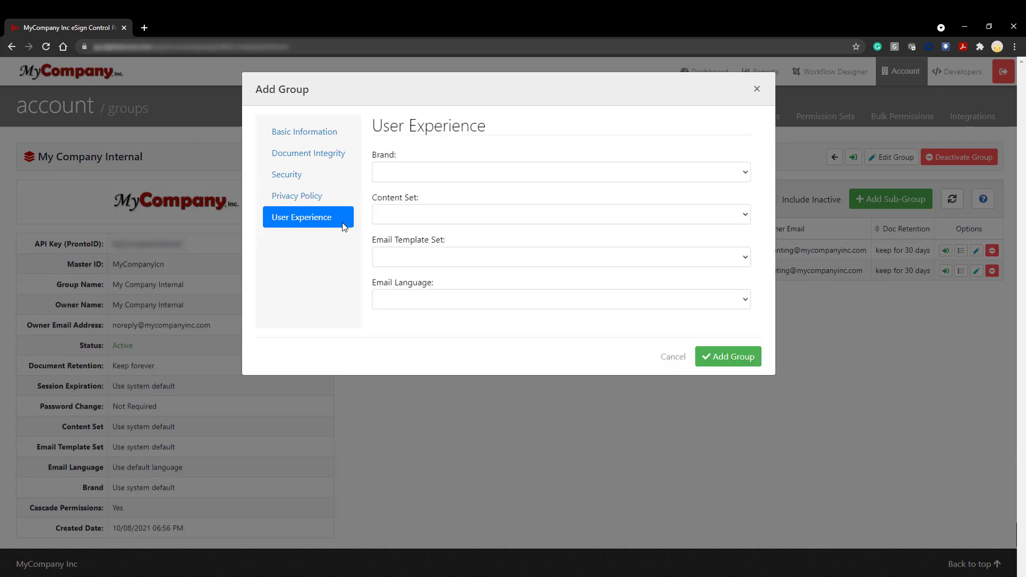
pyautogui.click(733, 173)
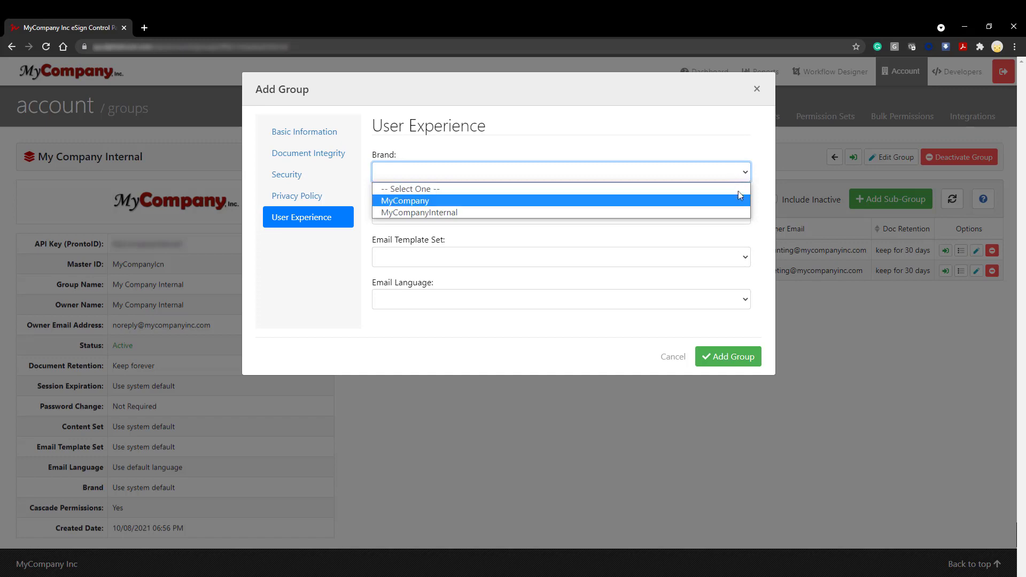
pyautogui.click(742, 213)
pyautogui.click(746, 221)
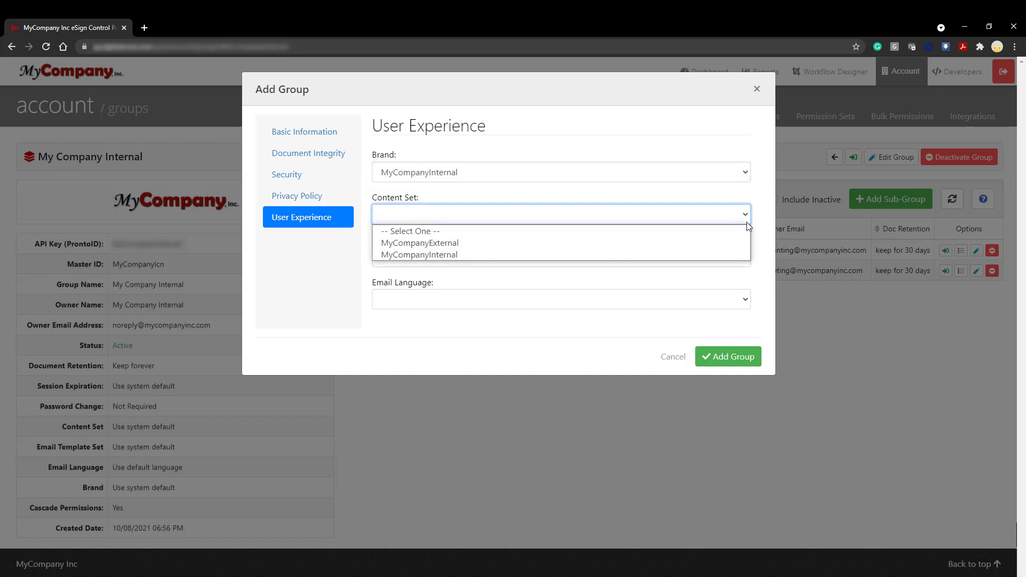
pyautogui.click(743, 254)
pyautogui.click(745, 258)
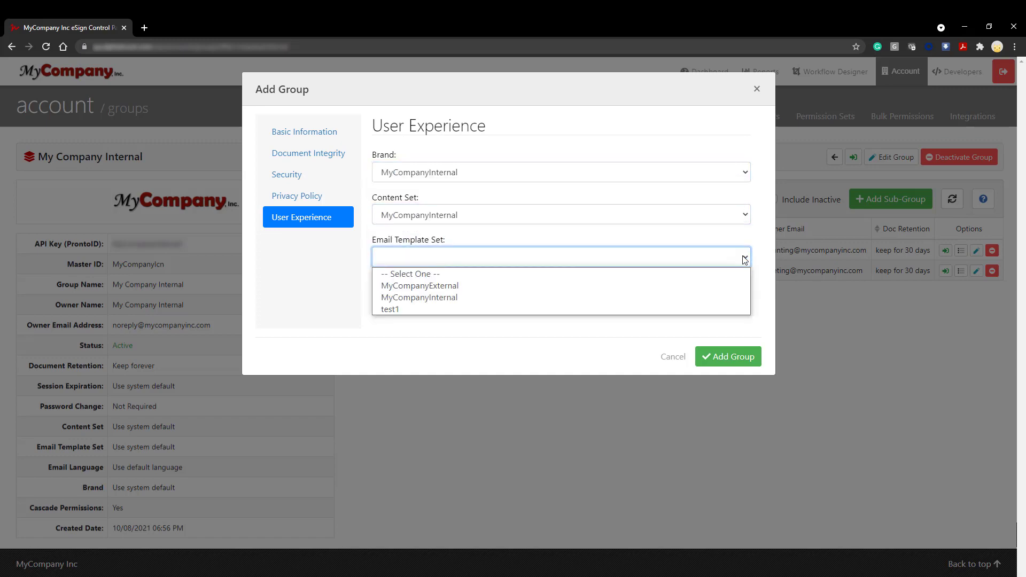
pyautogui.press('Up')
pyautogui.press('Up')
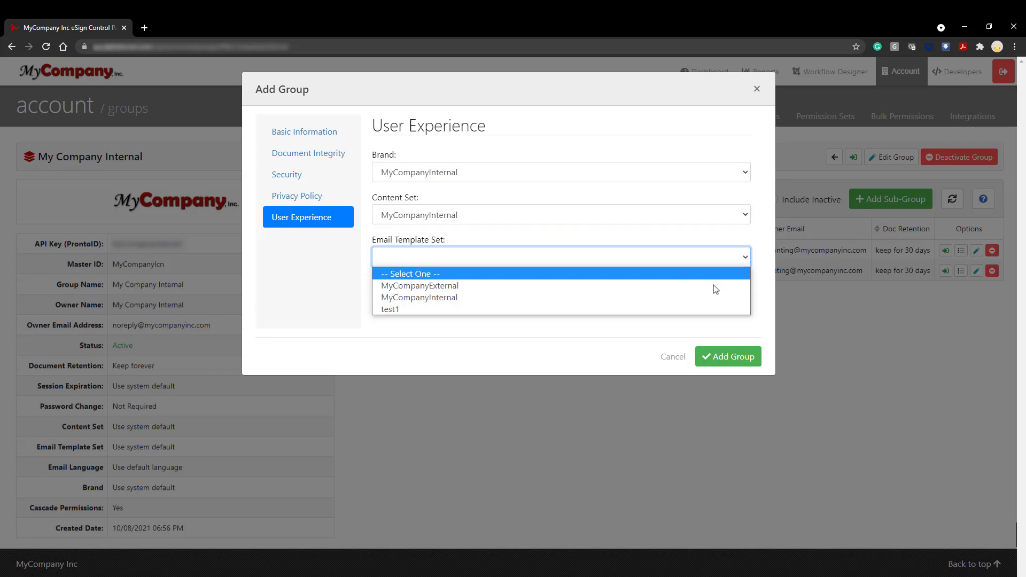
pyautogui.press('Return')
pyautogui.click(730, 304)
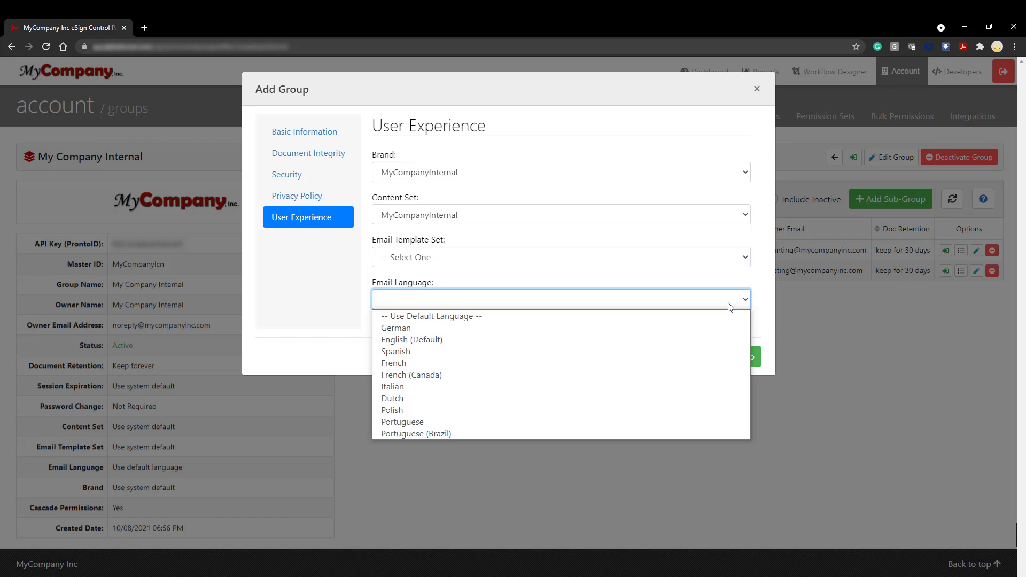
pyautogui.click(731, 306)
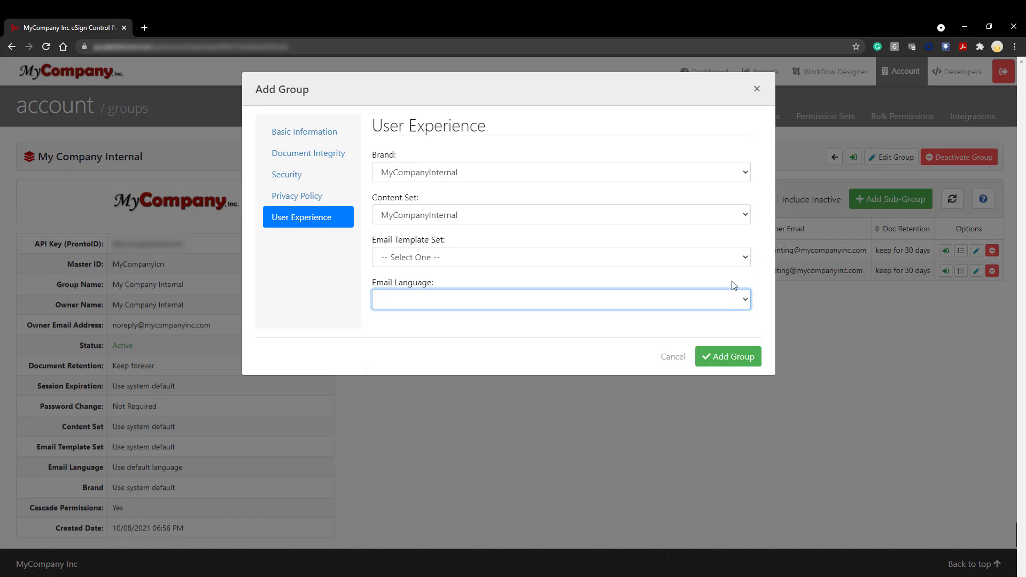
# - Set the email template set to MyCompanyInternal and the email language to Spanish, and submit the new group
pyautogui.click(736, 259)
pyautogui.press('Down')
pyautogui.press('Down')
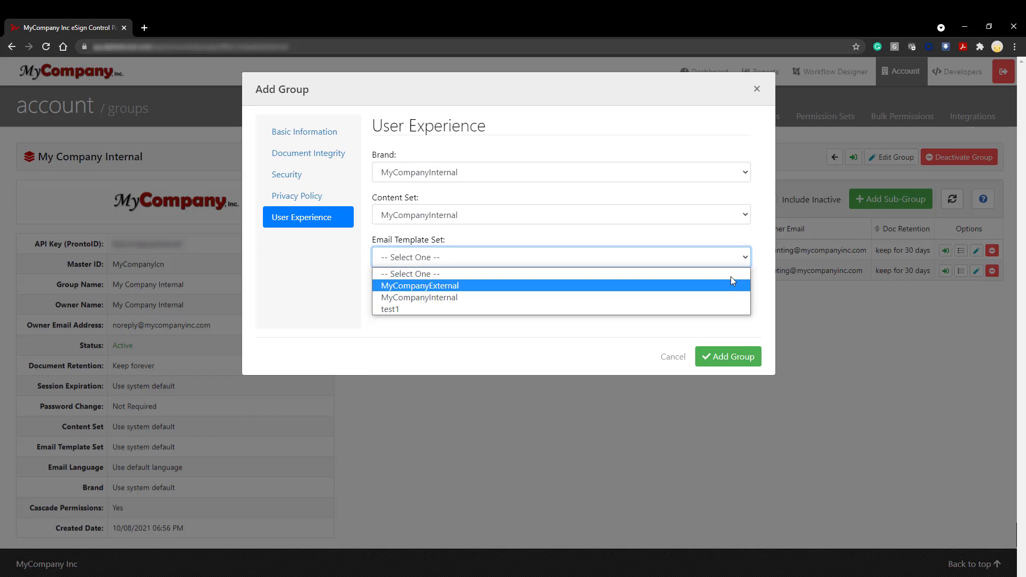
pyautogui.press('Return')
pyautogui.click(727, 304)
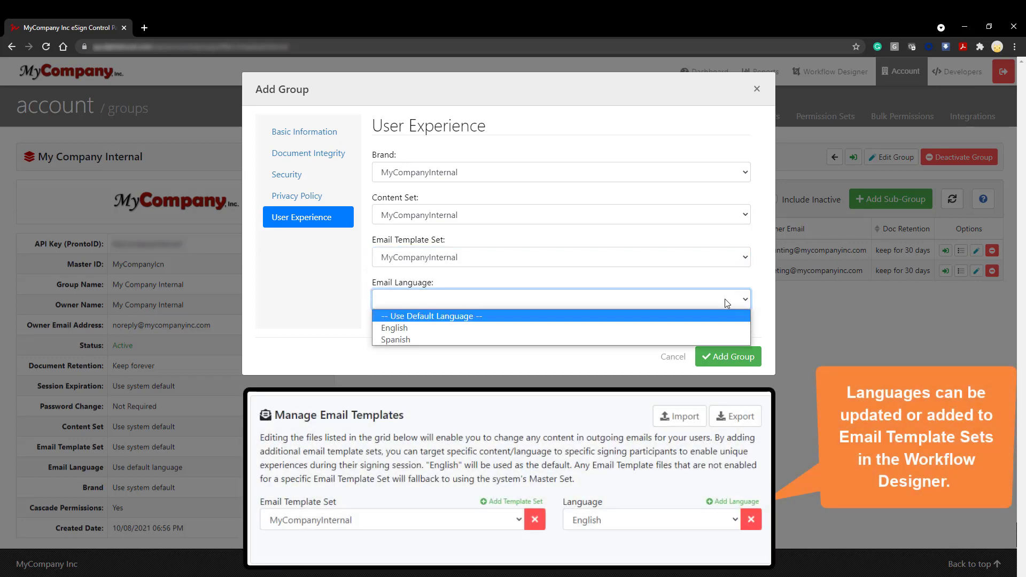
pyautogui.click(620, 339)
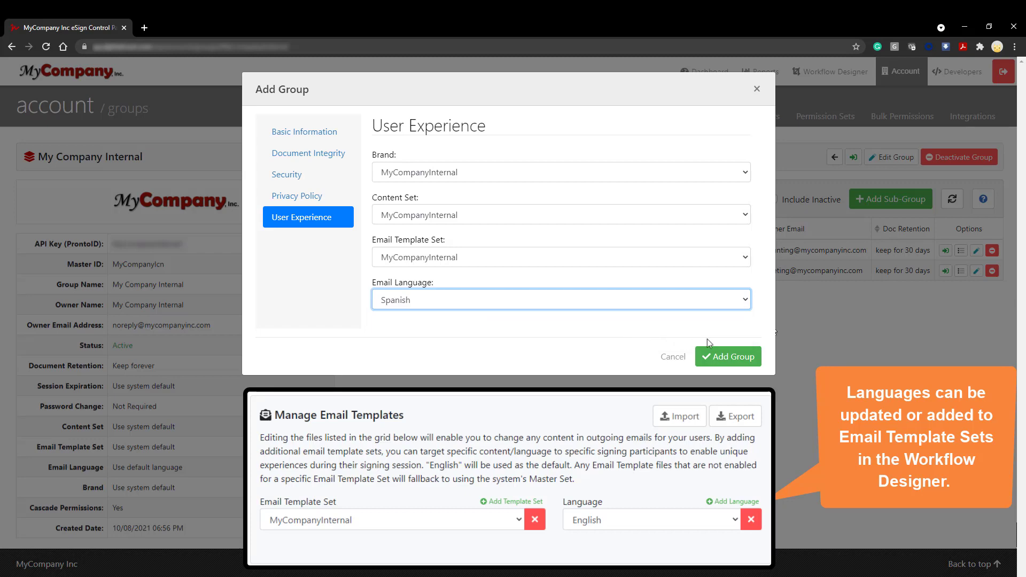
pyautogui.click(758, 363)
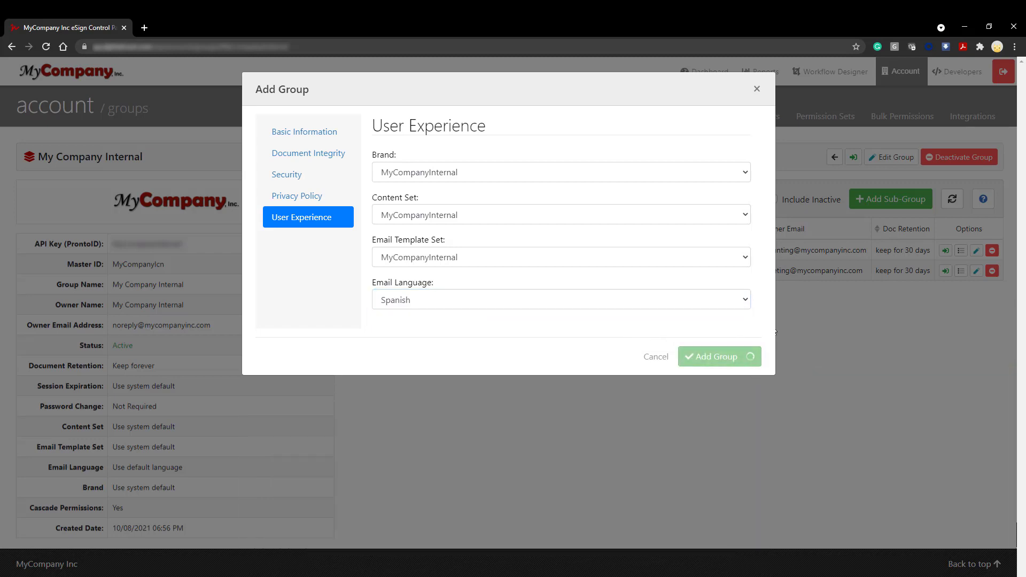